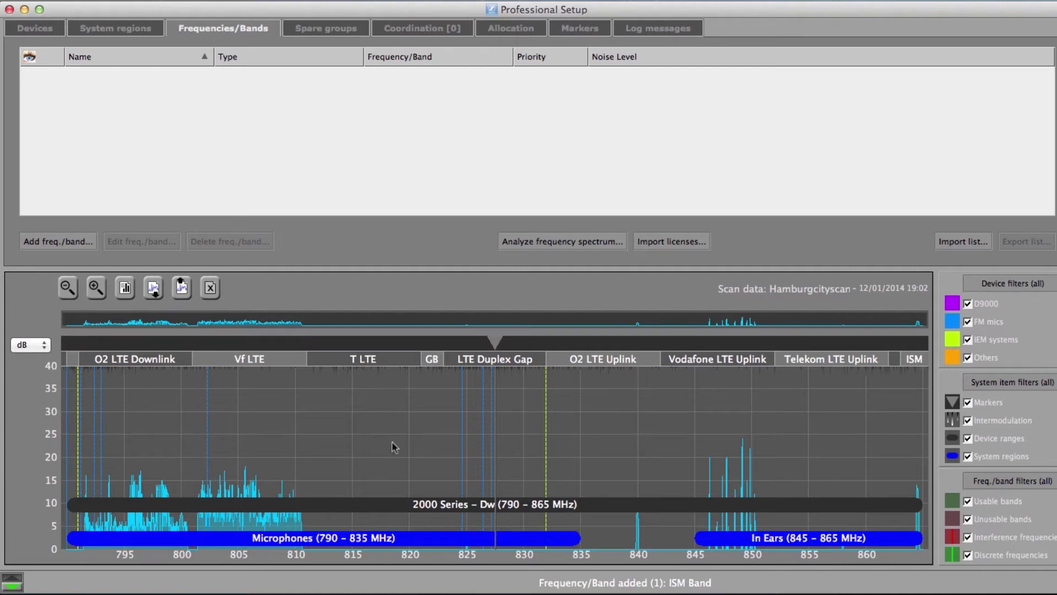
Mark the duplex gap on the spectrum chart and name the new band Duplex Gap
drag(447, 406, 546, 423)
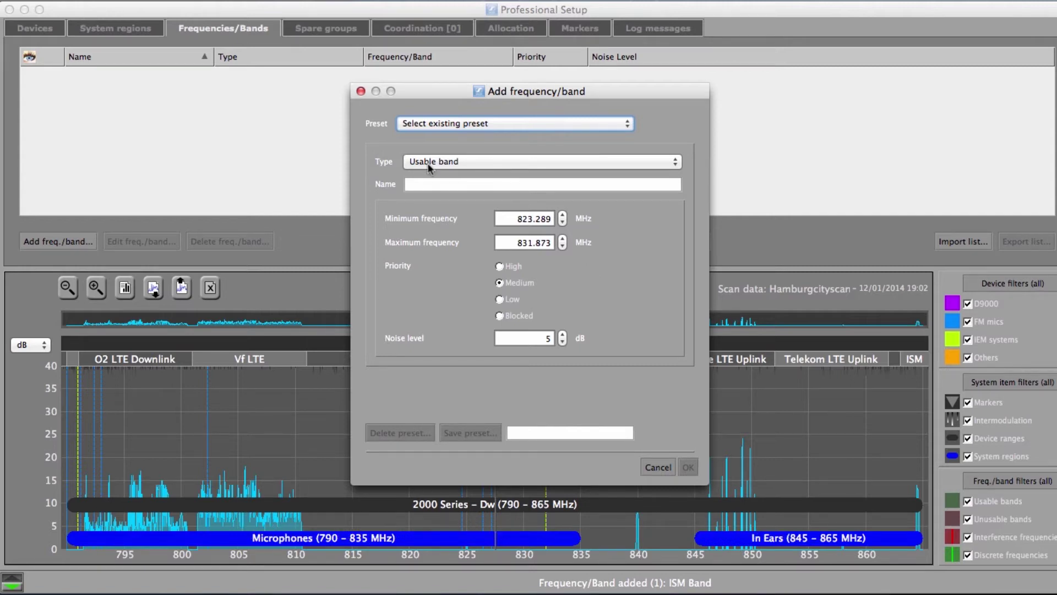
click(444, 185)
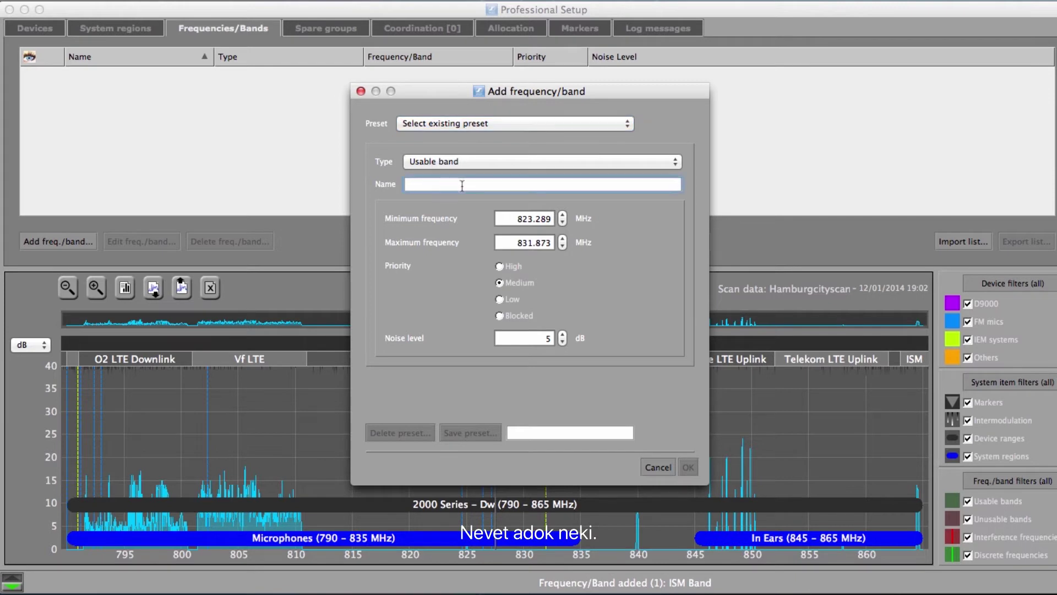
text(Duplex Gap)
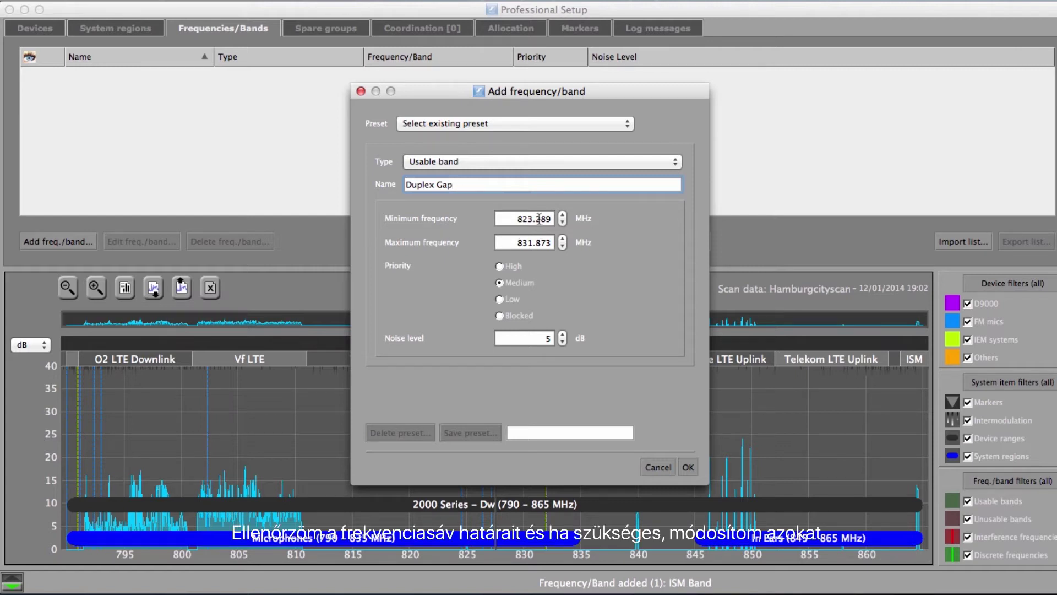
Set the Duplex Gap band to 823.000–832.000 MHz with High priority and add it
drag(537, 218, 551, 219)
text(0)
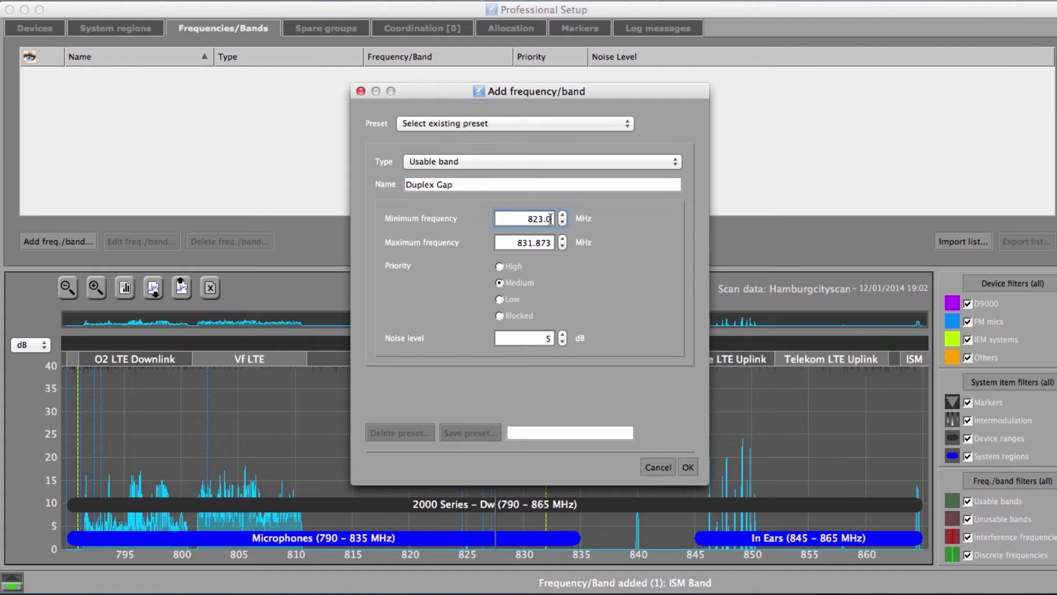
text(00)
text(2)
drag(536, 243, 551, 243)
text(00)
click(508, 270)
click(688, 468)
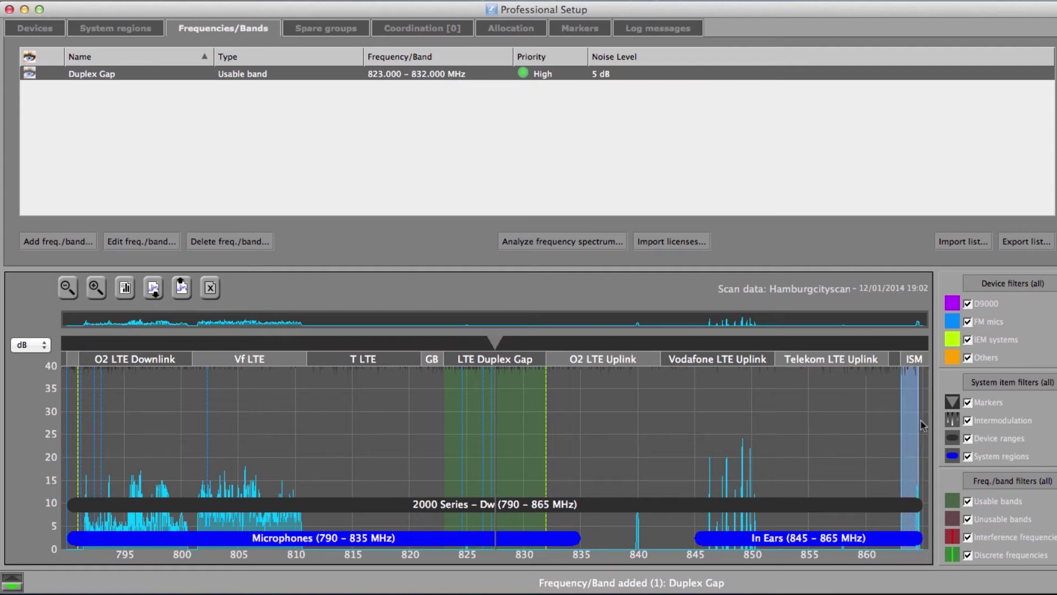
Add a usable band named ISM spanning 863.000–865.000 MHz
drag(907, 419, 932, 421)
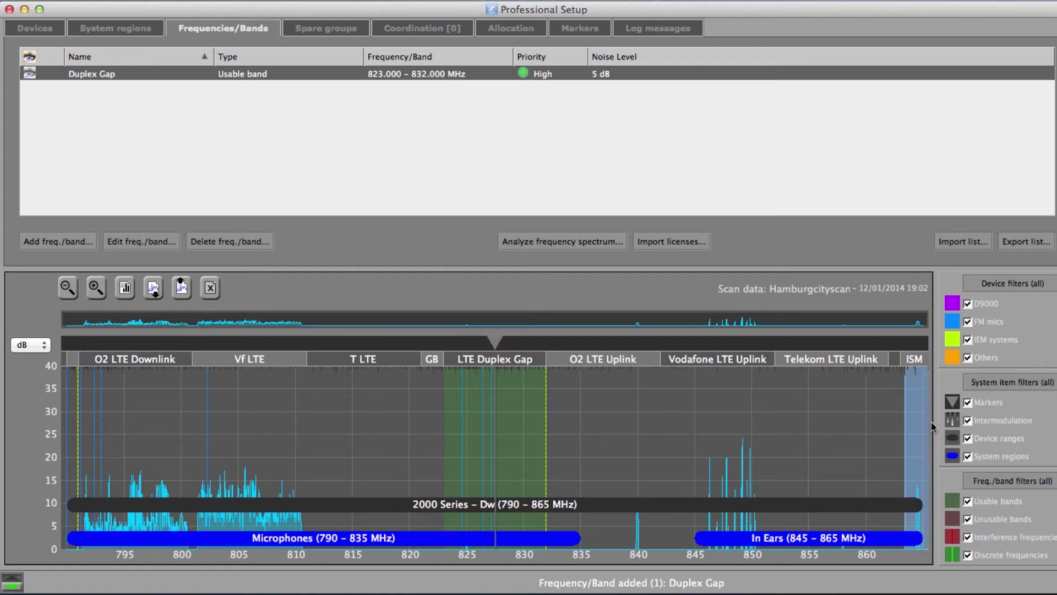
text(ISM)
click(536, 215)
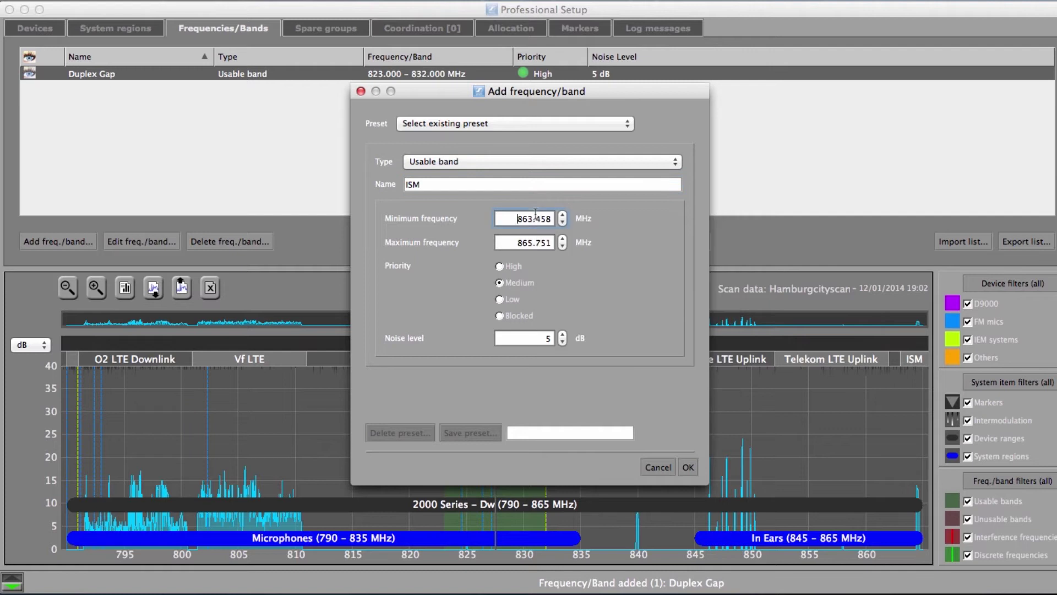
text(000)
key(Tab)
text(865.000)
click(688, 468)
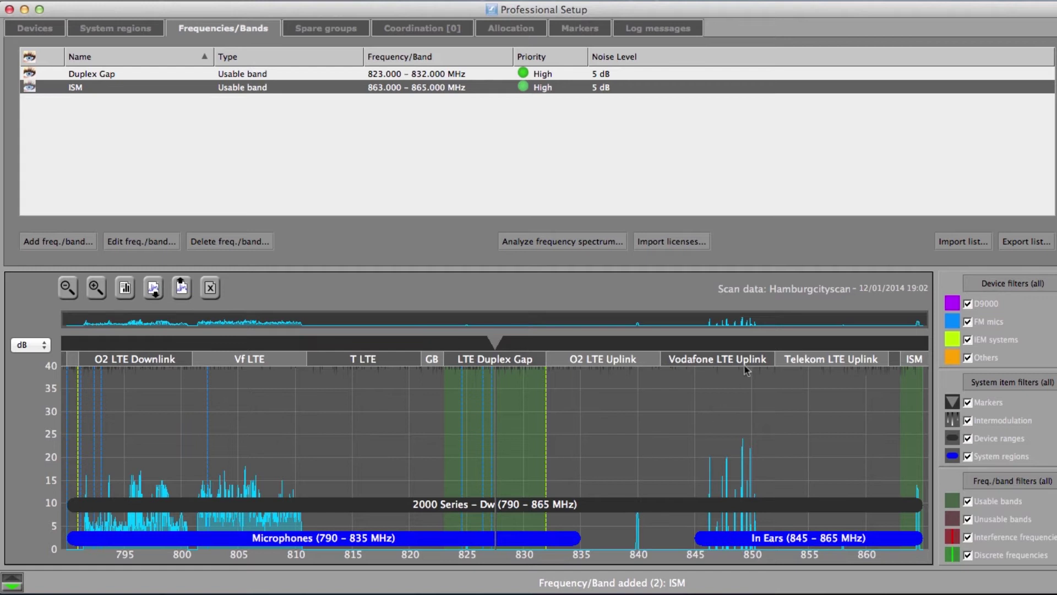
Add interference frequency Blocked 1 at 840.005 MHz, ±250 kHz, with Blocked priority
scroll(647, 419, up, 3)
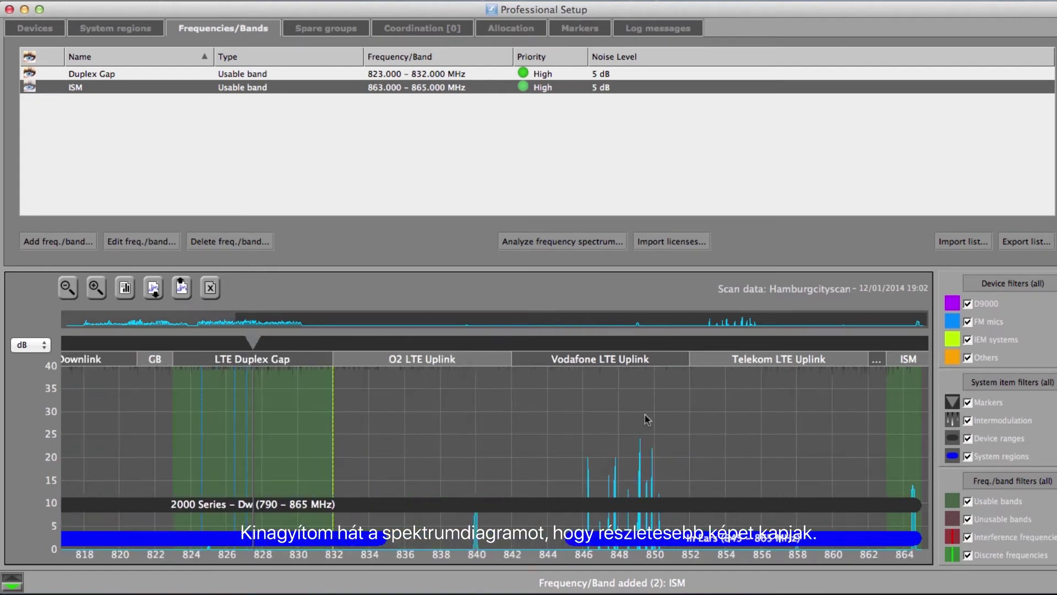
scroll(375, 429, up, 1)
scroll(364, 426, up, 1)
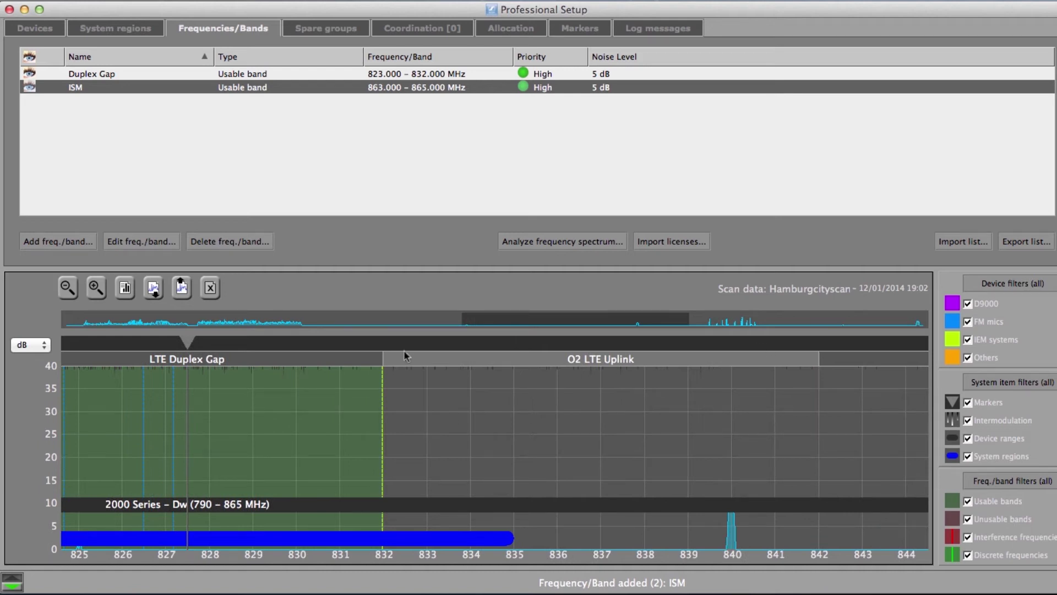
drag(193, 355, 736, 387)
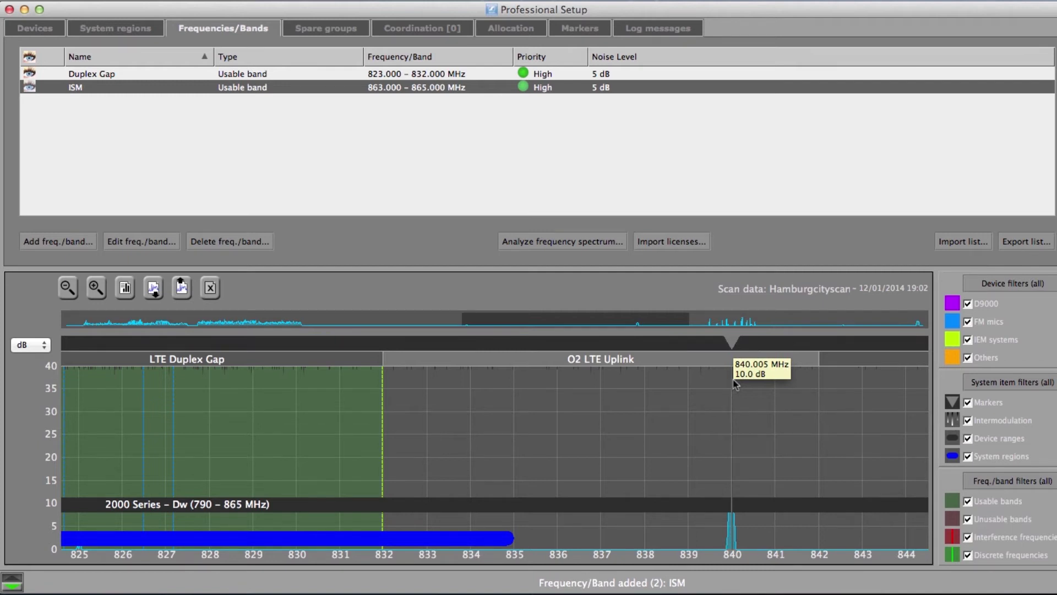
click(63, 241)
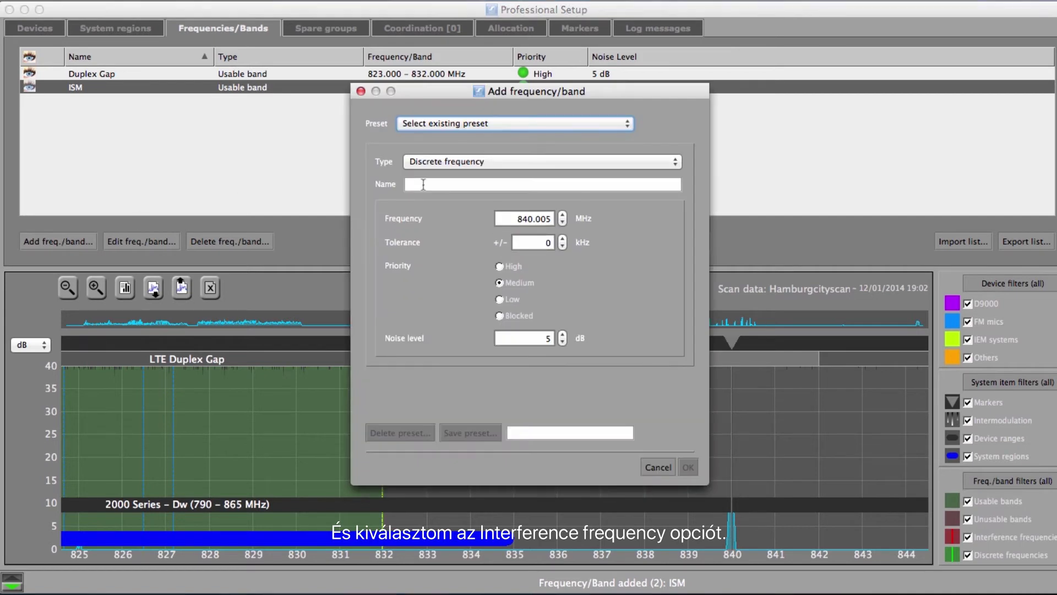
click(477, 166)
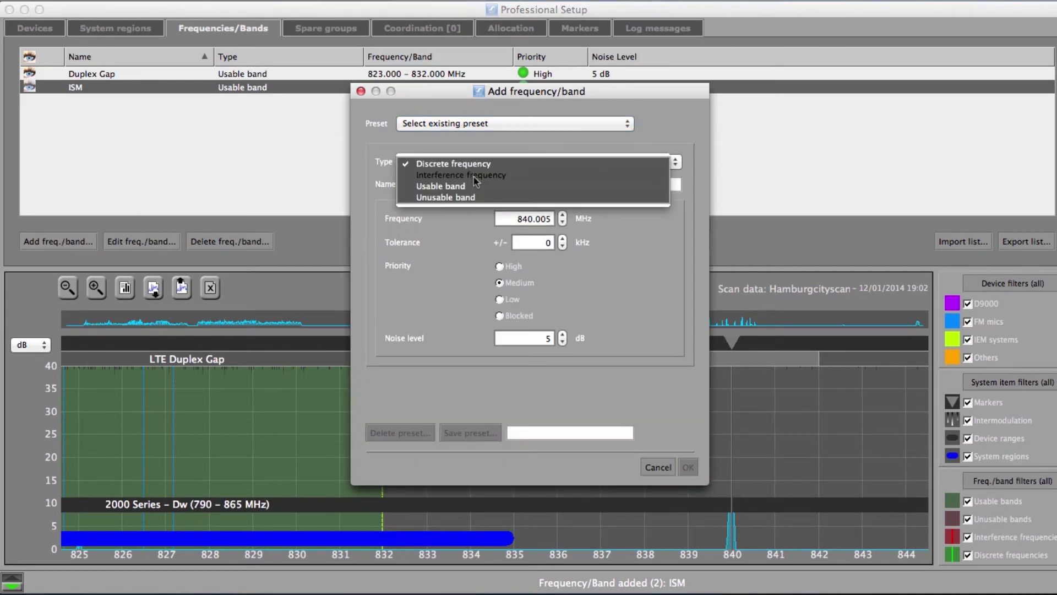
click(477, 175)
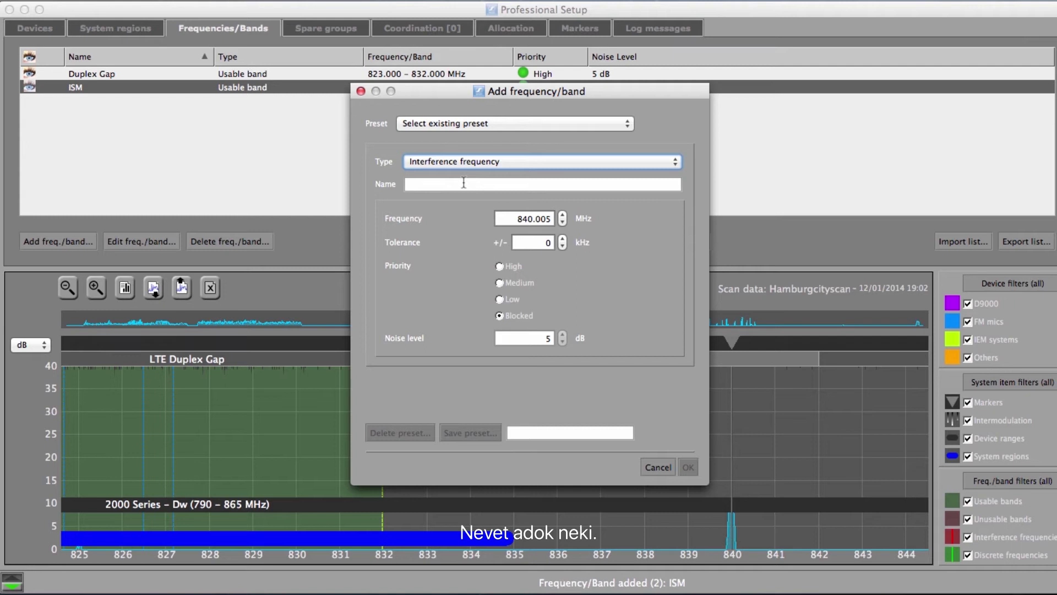
click(463, 184)
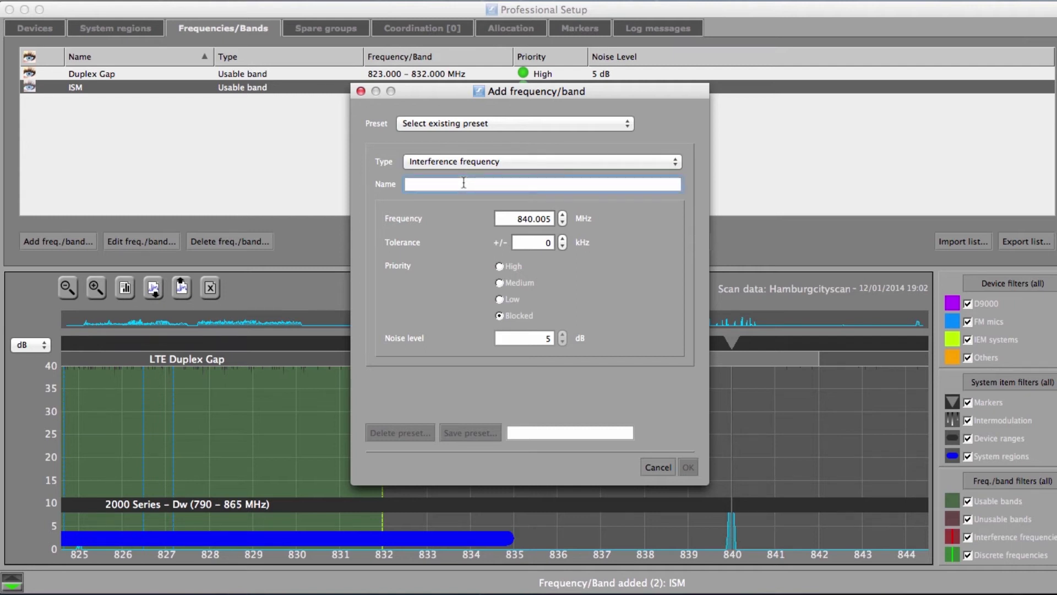
text(Blocked 1)
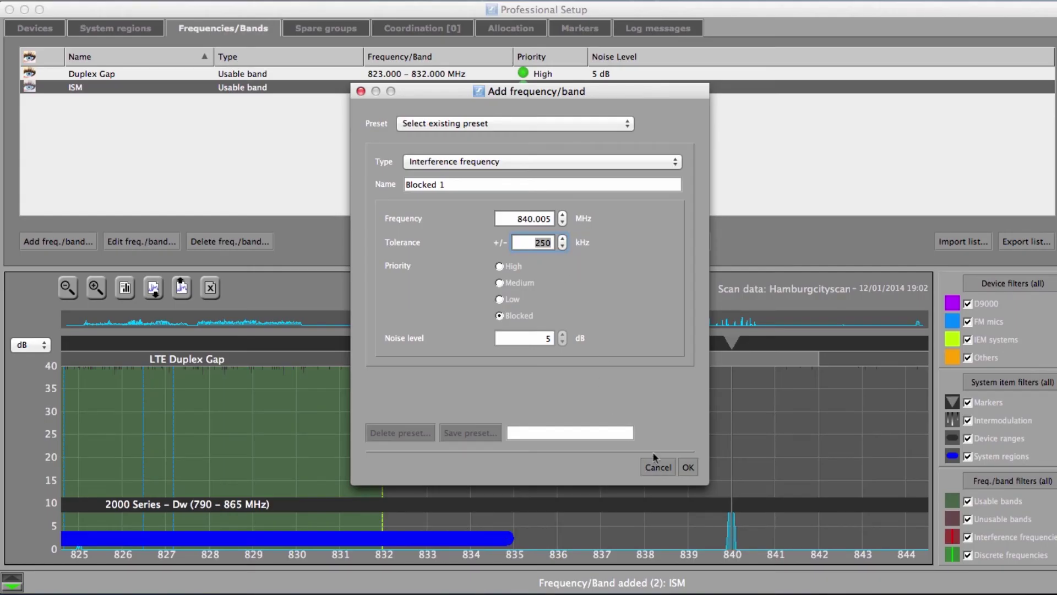
click(688, 468)
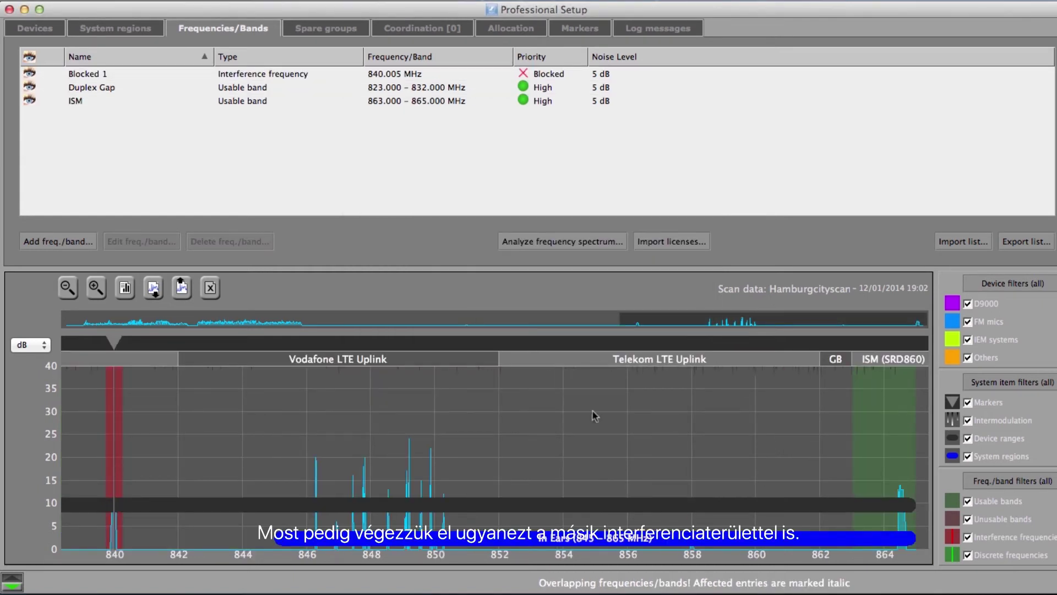
Add interference frequency Blocked 2 at 864.514 MHz and dismiss the overlap warning
mouse_move(126, 348)
mouse_down()
mouse_move(840, 350)
mouse_move(900, 370)
mouse_up()
click(50, 241)
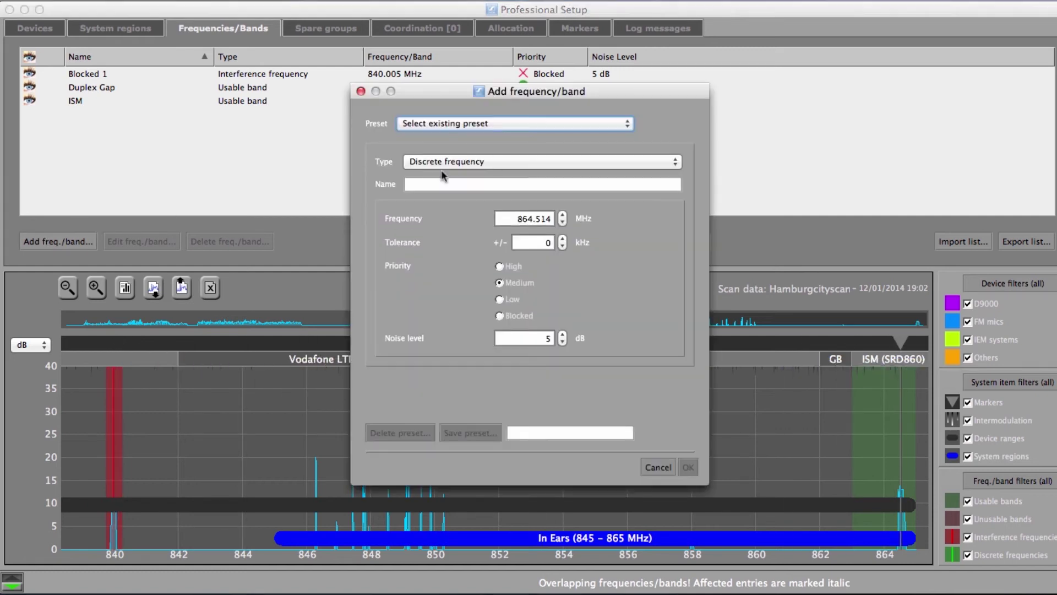
click(441, 162)
click(484, 174)
click(443, 185)
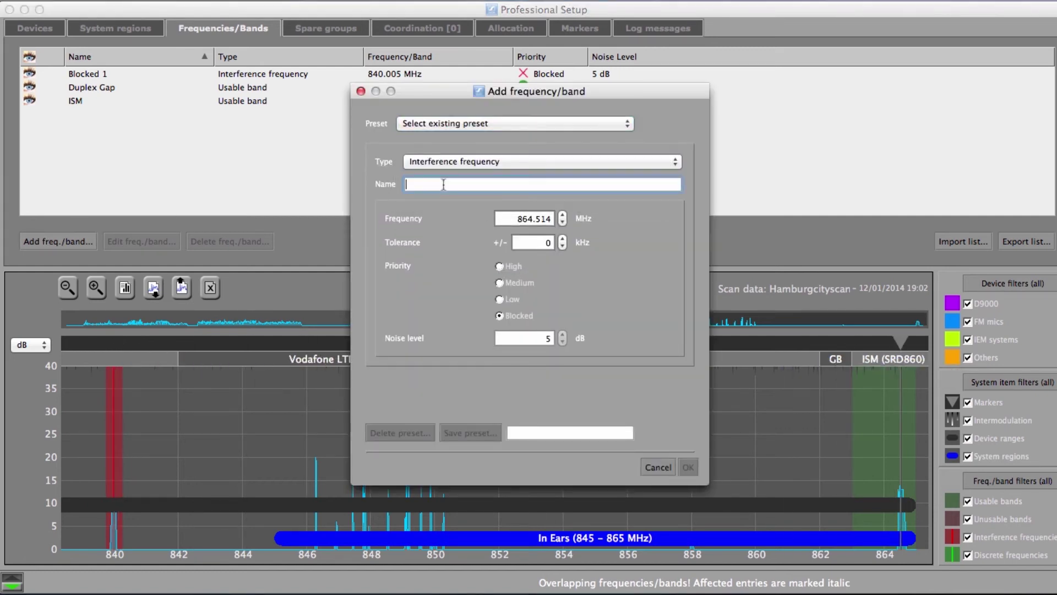
text(Blocked 2)
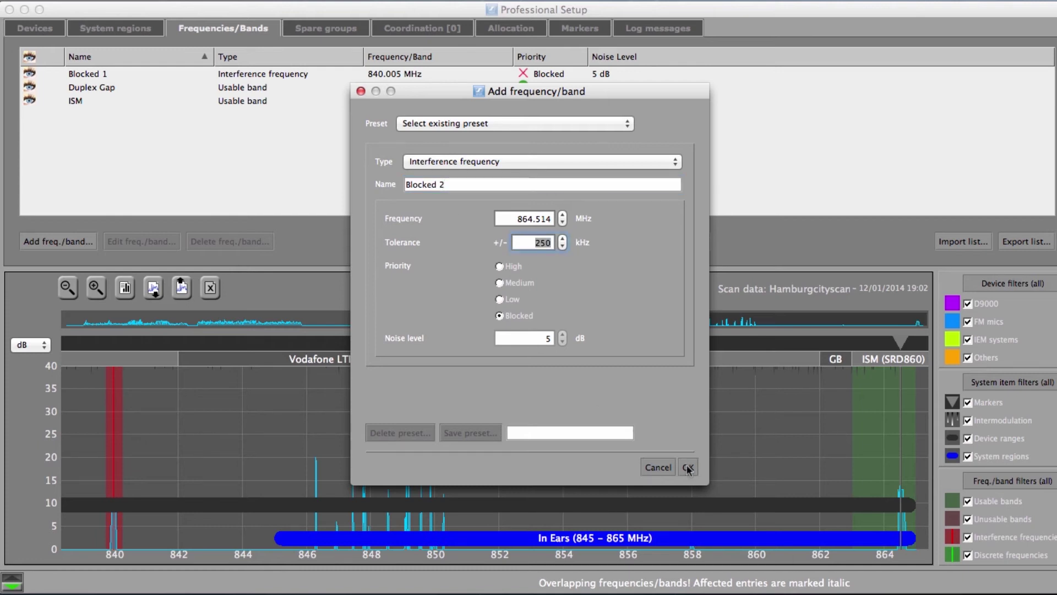
click(688, 467)
key(Return)
drag(621, 321, 285, 318)
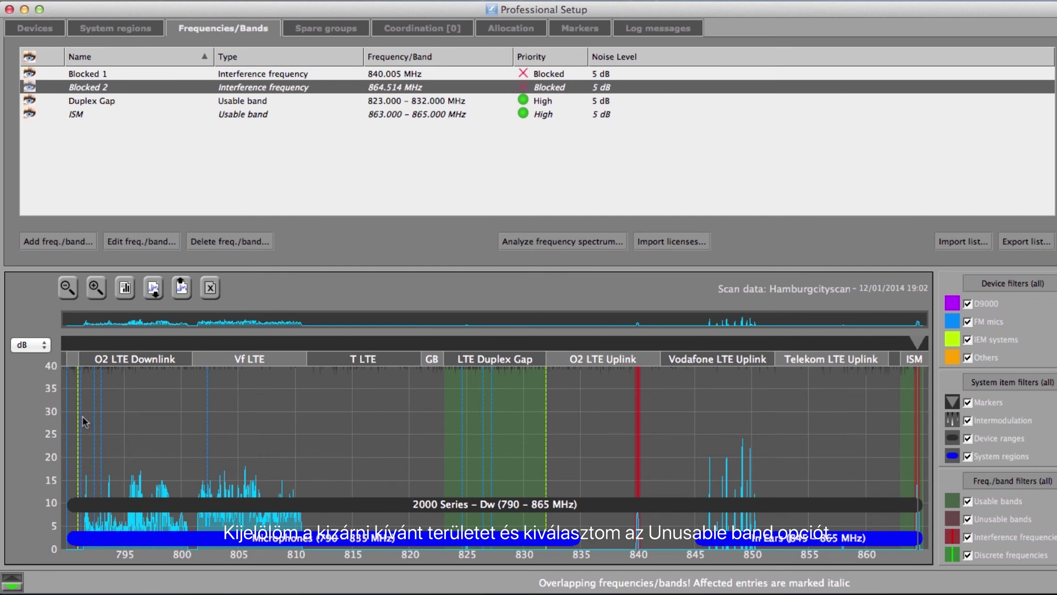
Mark roughly 795–820 MHz and create an unusable band named LTE Blocked
drag(82, 418, 419, 414)
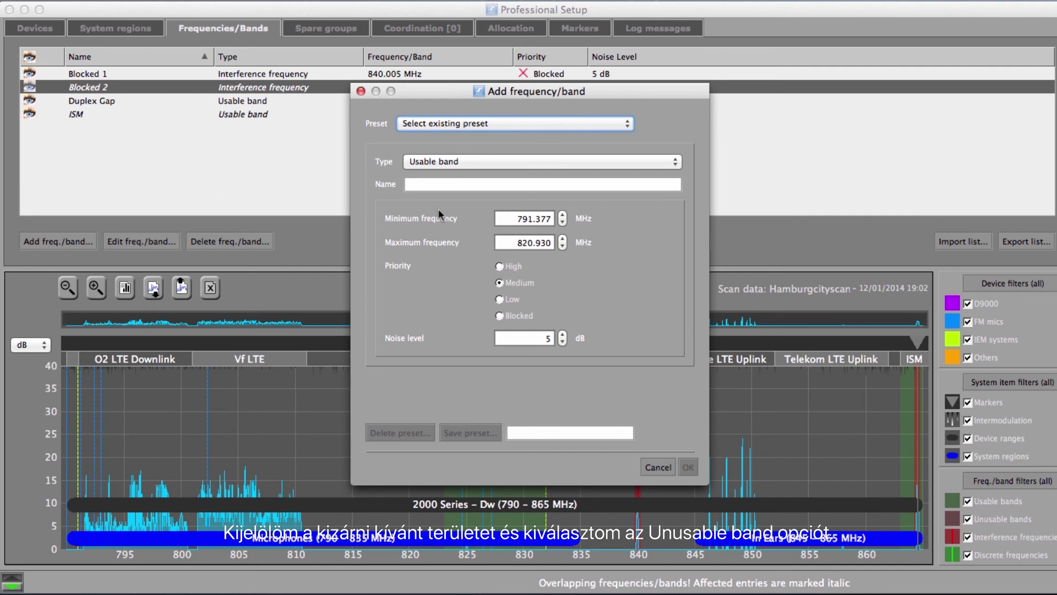
click(510, 162)
click(468, 175)
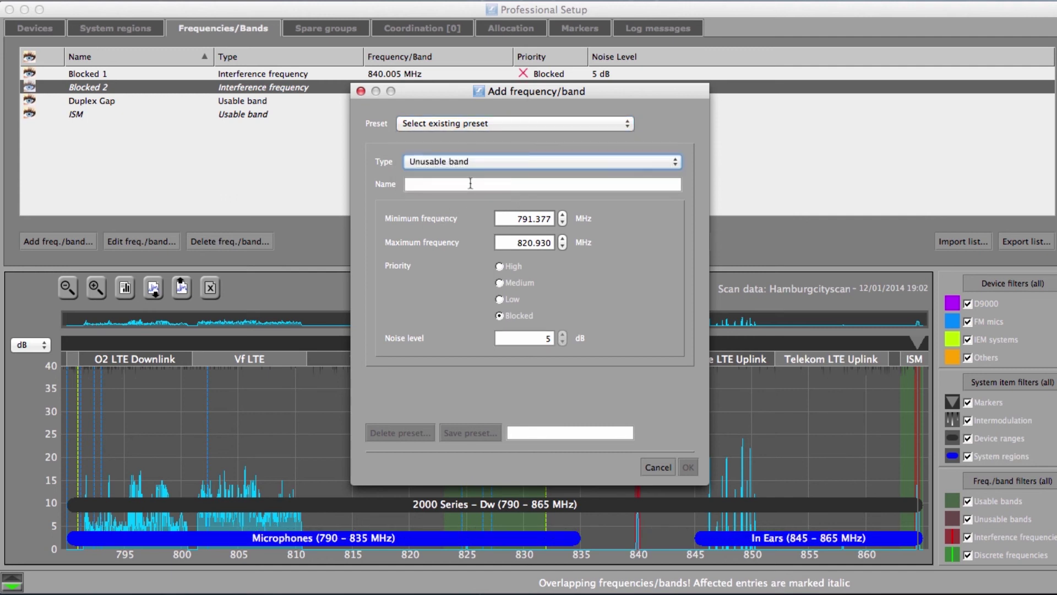
click(471, 184)
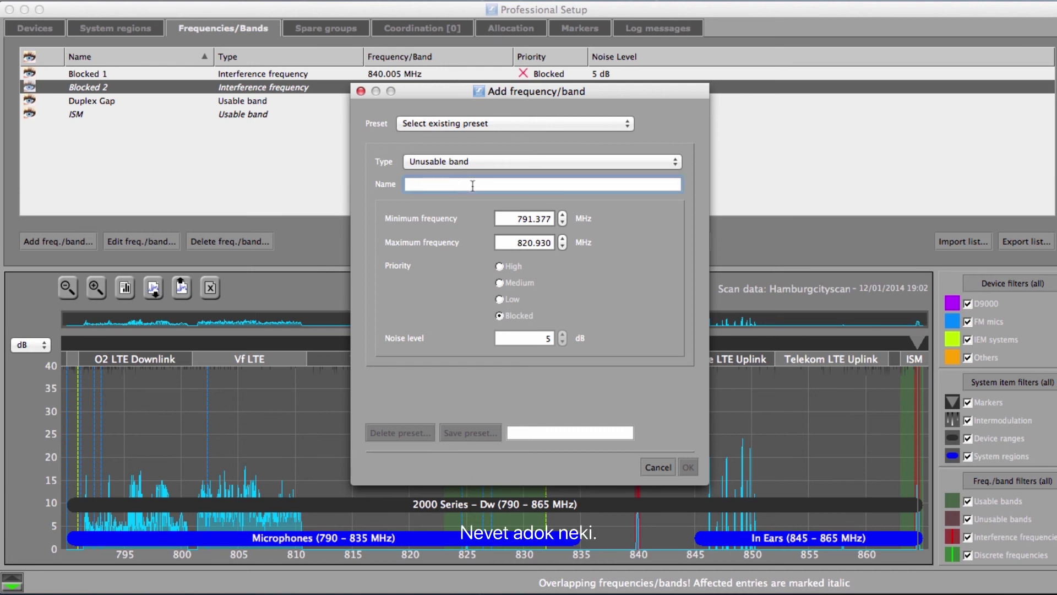
text(L)
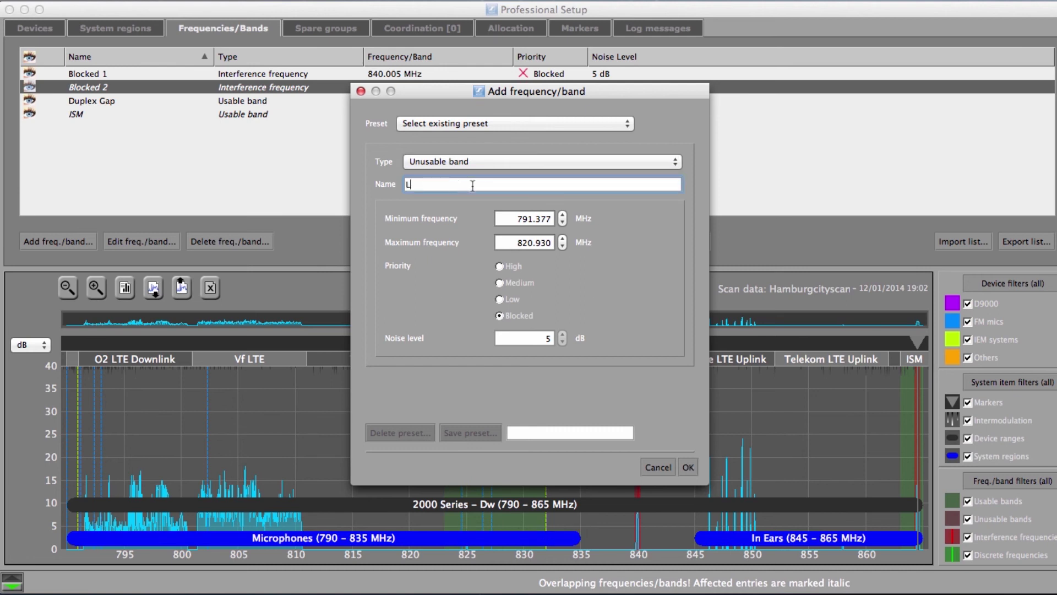
text(TE Blocked)
Set the LTE Blocked range to 791.000–821.000 MHz and add it to the list
click(537, 219)
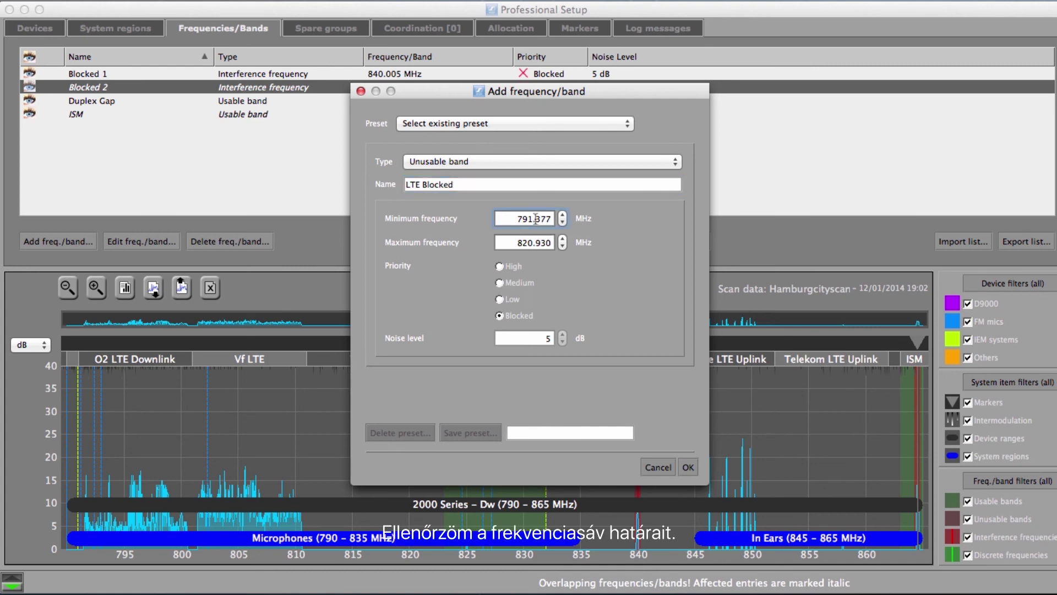
key(BackSpace)
key(Delete)
key(Delete)
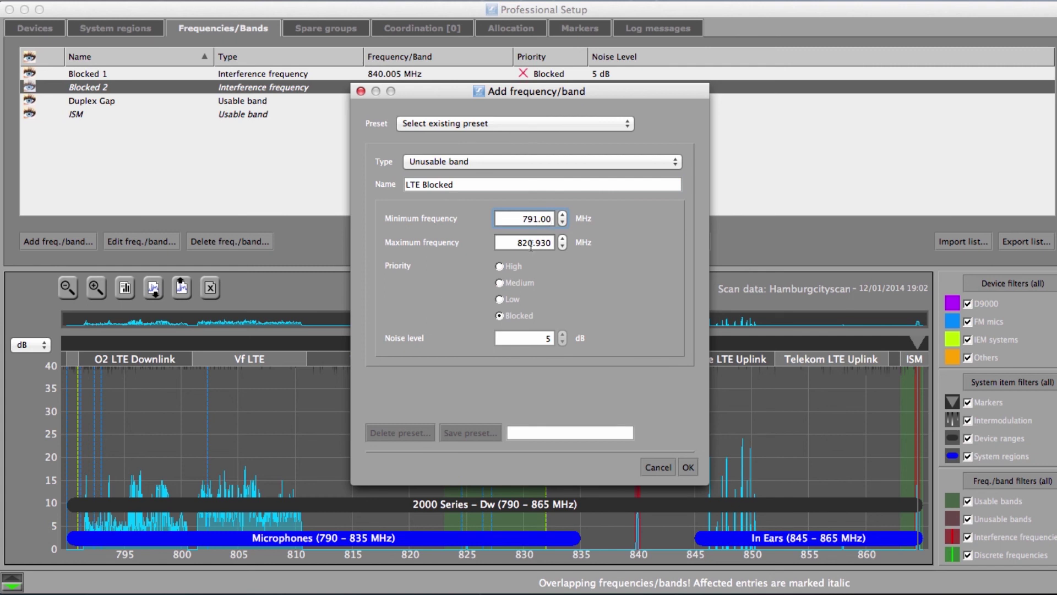
click(528, 242)
double_click(529, 243)
text(821.000)
click(688, 467)
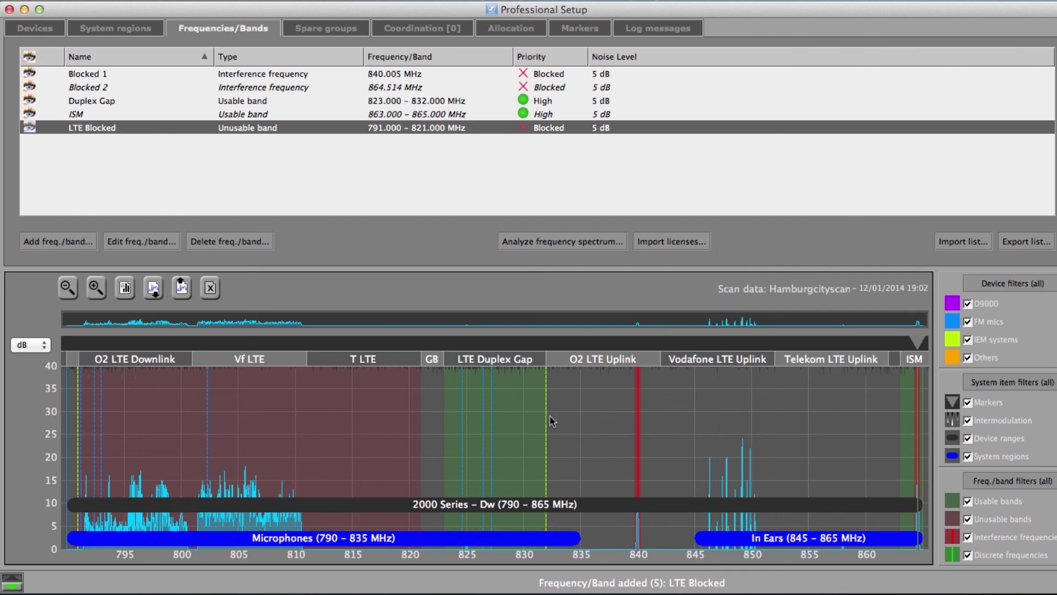
Mark the range from the duplex gap to about 862 MHz as unusable band LTE Blocked 2
drag(547, 420, 887, 412)
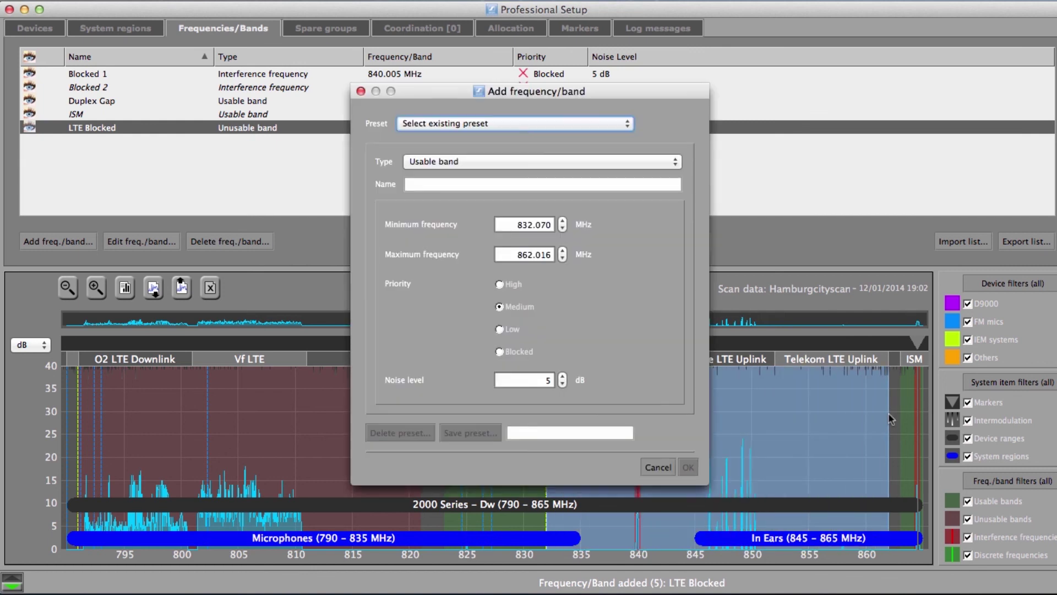
click(676, 165)
click(663, 173)
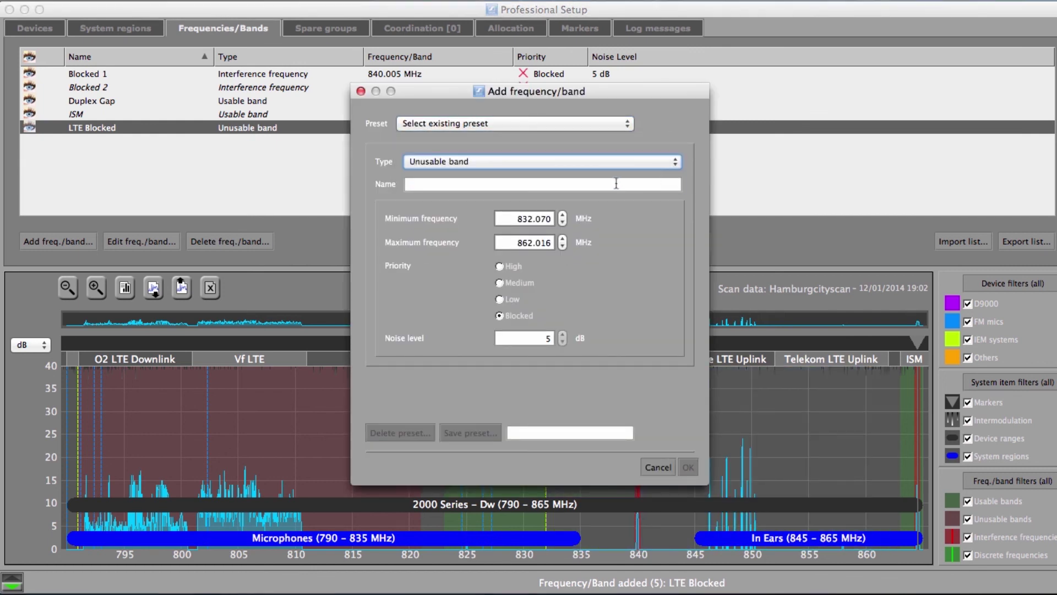
click(617, 184)
text(LTE Blocked 2)
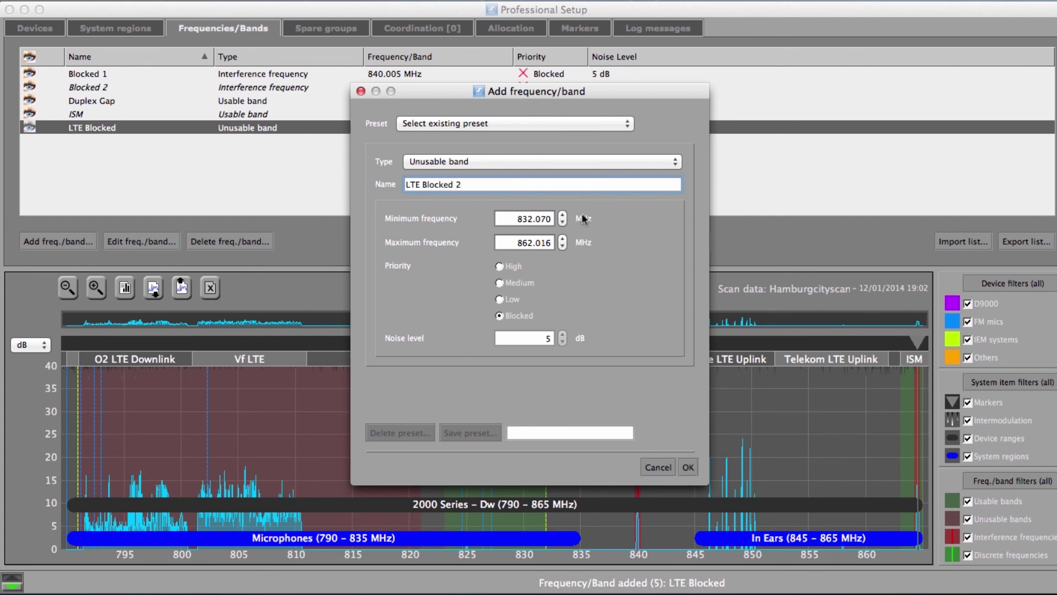
Set the LTE Blocked 2 range to 832.000–862.000 MHz and confirm it
click(543, 220)
key(Delete)
text(0)
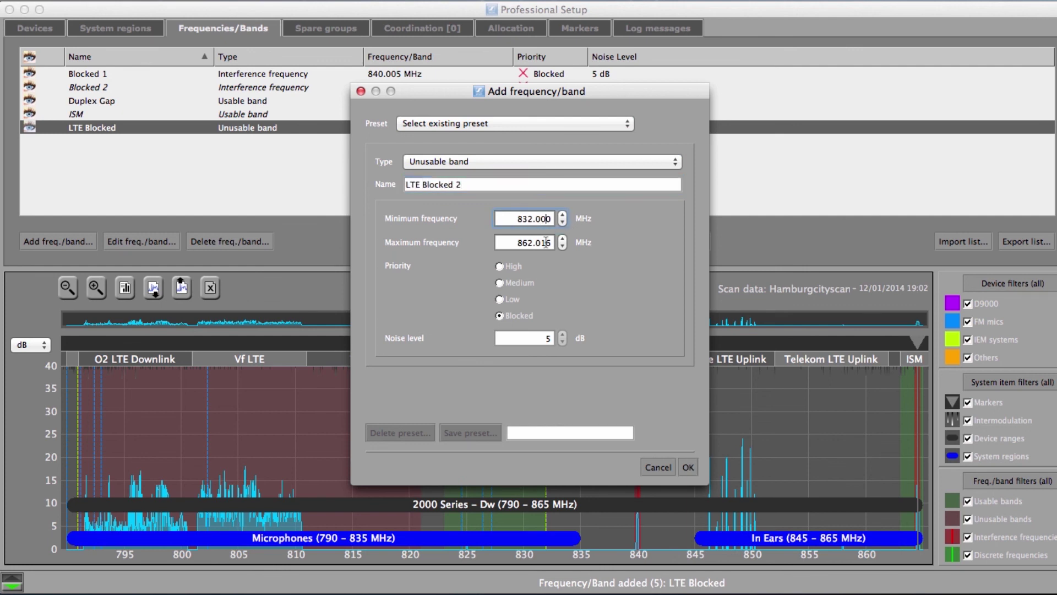
click(543, 243)
key(Delete)
key(Delete)
text(00)
key(Return)
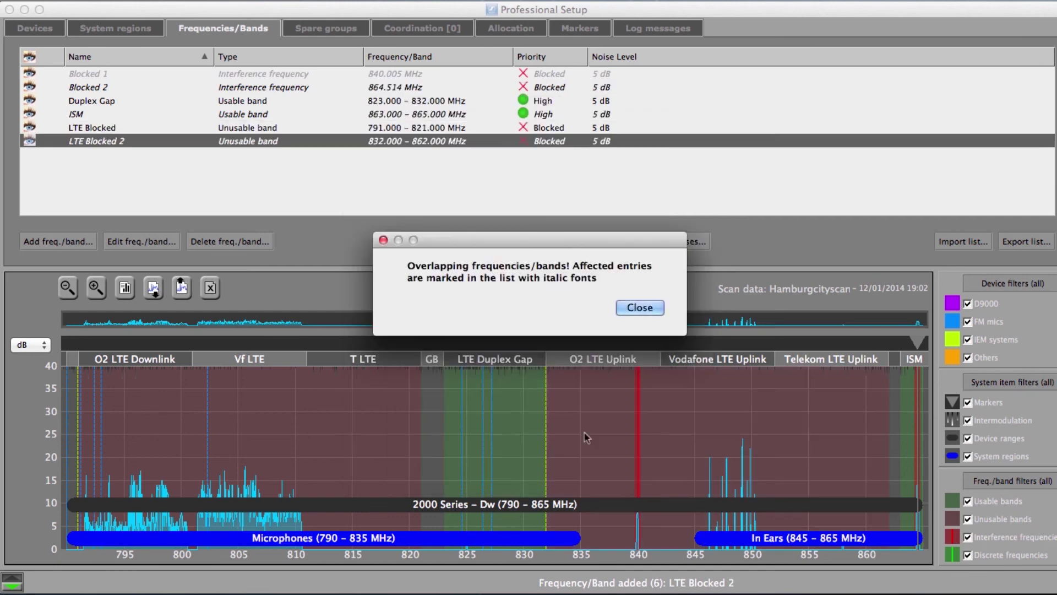